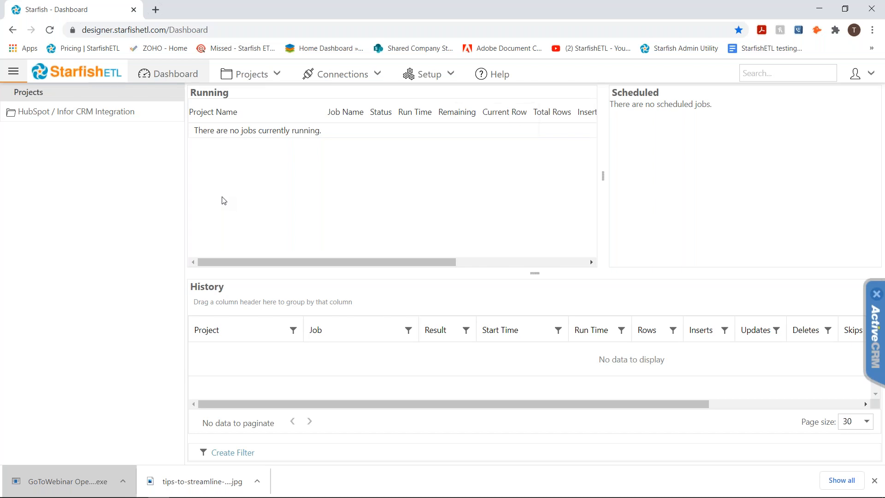
{"action": "left_click", "coordinate": [264, 75]}
{"action": "mouse_move", "coordinate": [243, 76]}
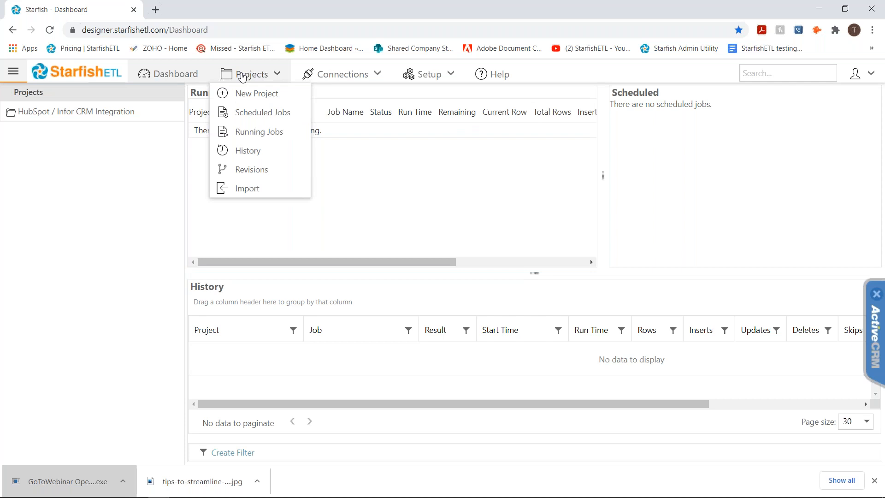
{"action": "mouse_move", "coordinate": [340, 79]}
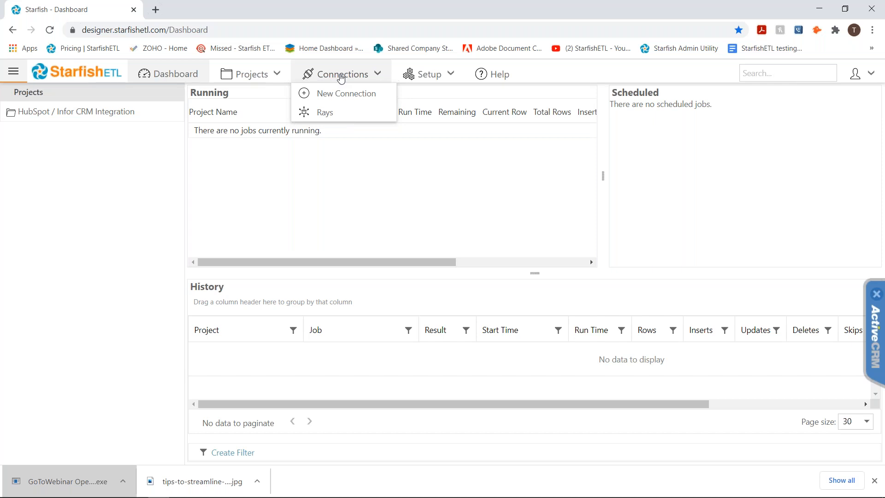
{"action": "left_click", "coordinate": [156, 10]}
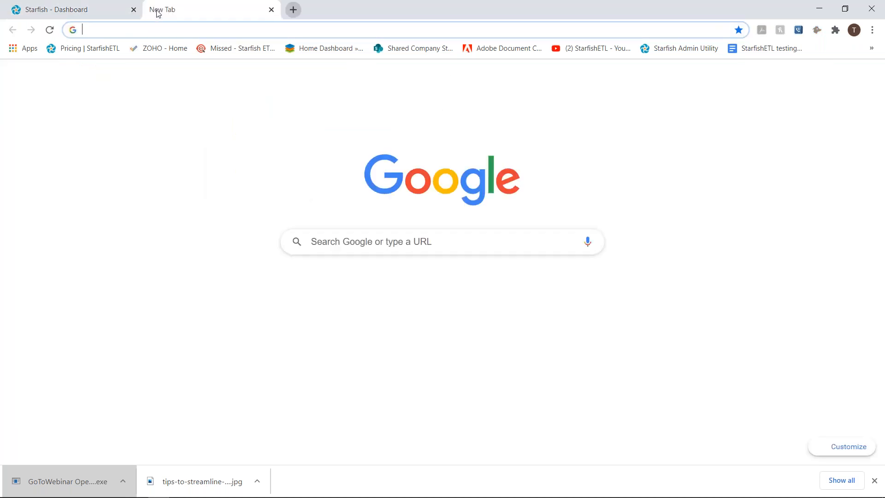
{"action": "left_click", "coordinate": [98, 12]}
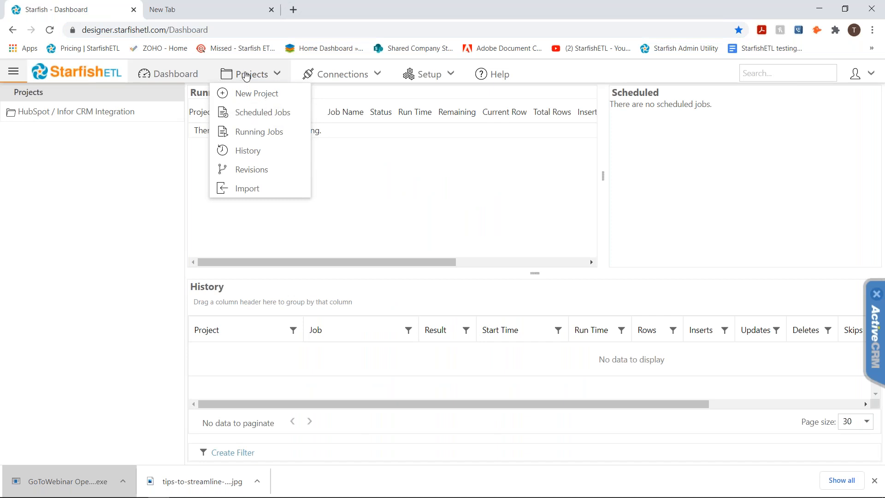
{"action": "left_click", "coordinate": [336, 75]}
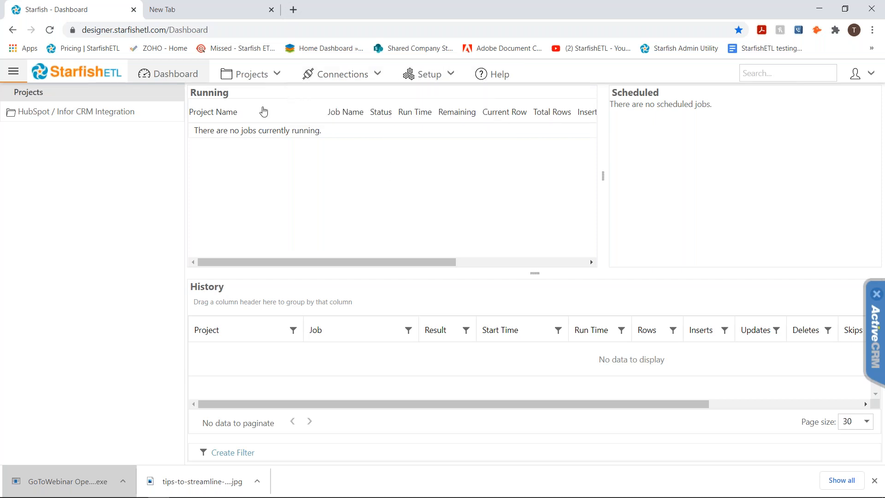
Open the project import page and choose Infor CRM as the CRM system for the prebuilt integration map
{"action": "mouse_move", "coordinate": [251, 73]}
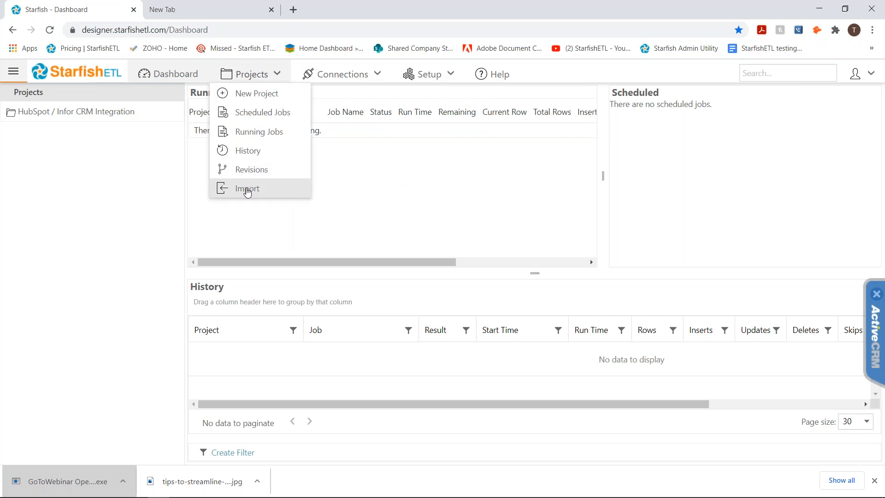
{"action": "left_click", "coordinate": [247, 189]}
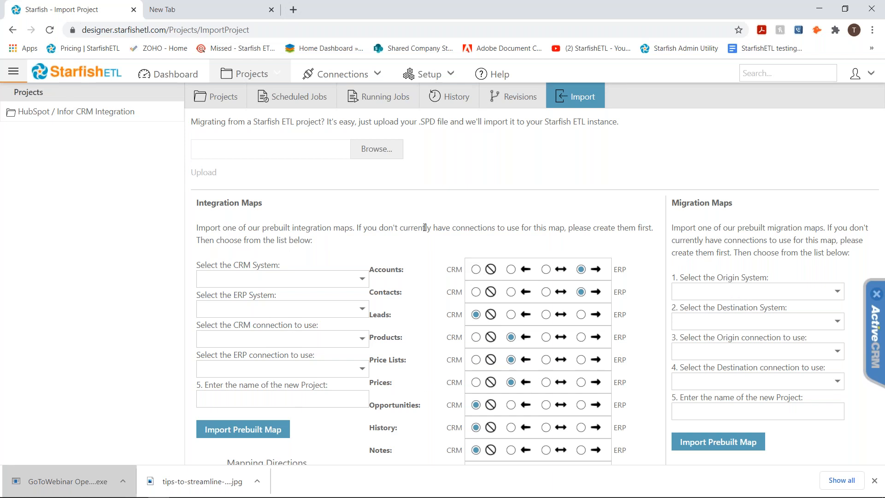
{"action": "left_click", "coordinate": [310, 280]}
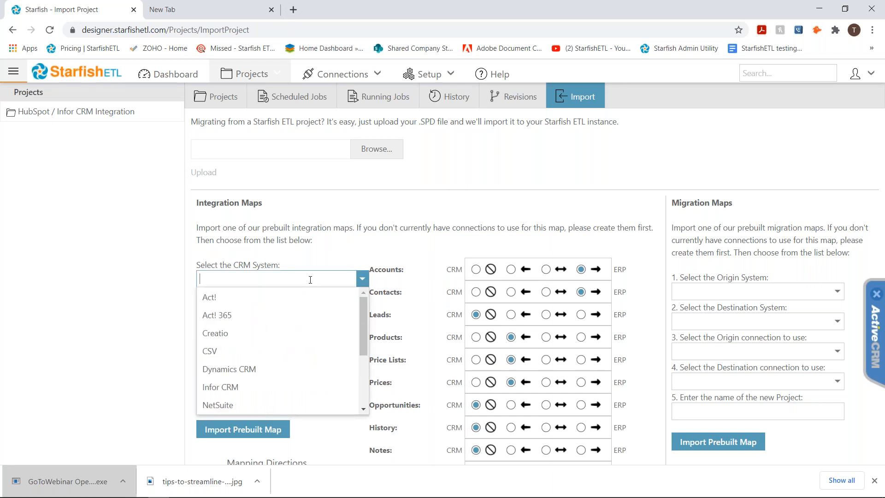
{"action": "type", "text": "infor"}
{"action": "key", "text": "Return"}
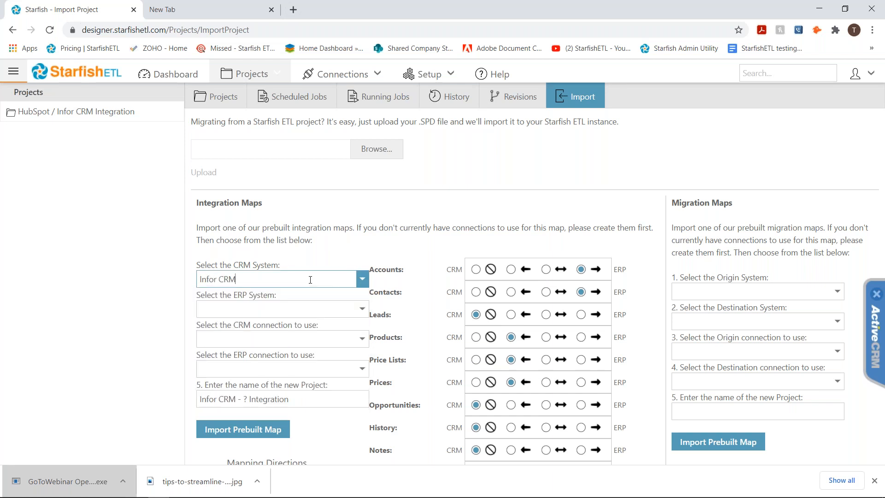
Look through the available ERP systems and choose Acumatica for the integration map
{"action": "left_click", "coordinate": [292, 309]}
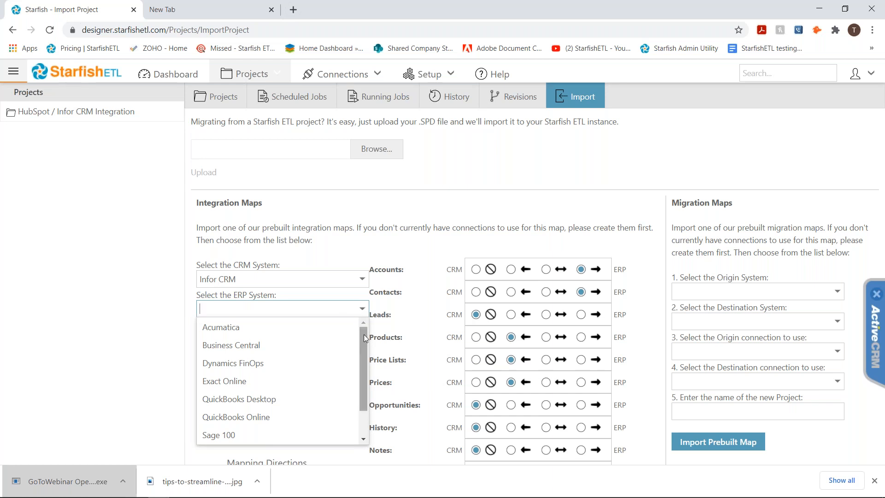
{"action": "left_click_drag", "start_coordinate": [364, 334], "coordinate": [364, 364]}
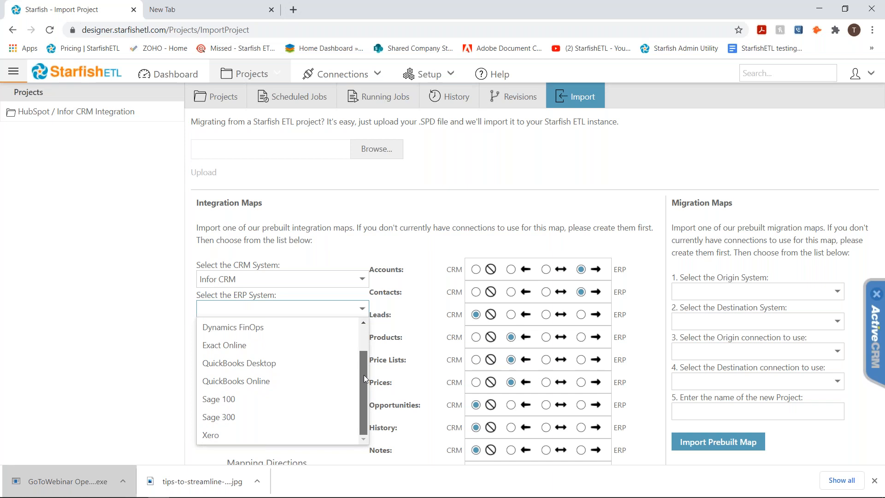
{"action": "left_click_drag", "start_coordinate": [363, 375], "coordinate": [359, 296]}
{"action": "left_click", "coordinate": [243, 328]}
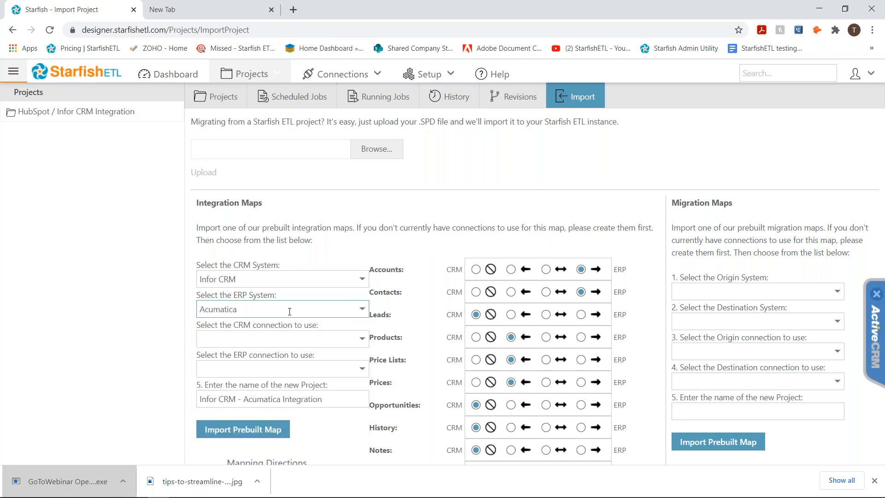
Set the integration map's CRM connection to Infor CRM and view the connections offered for the ERP side
{"action": "left_click", "coordinate": [283, 344]}
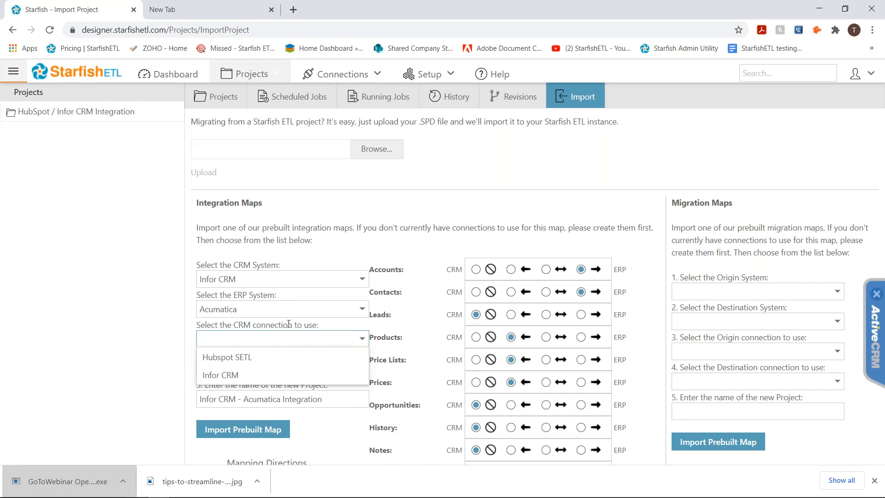
{"action": "mouse_move", "coordinate": [335, 81]}
{"action": "left_click", "coordinate": [235, 381]}
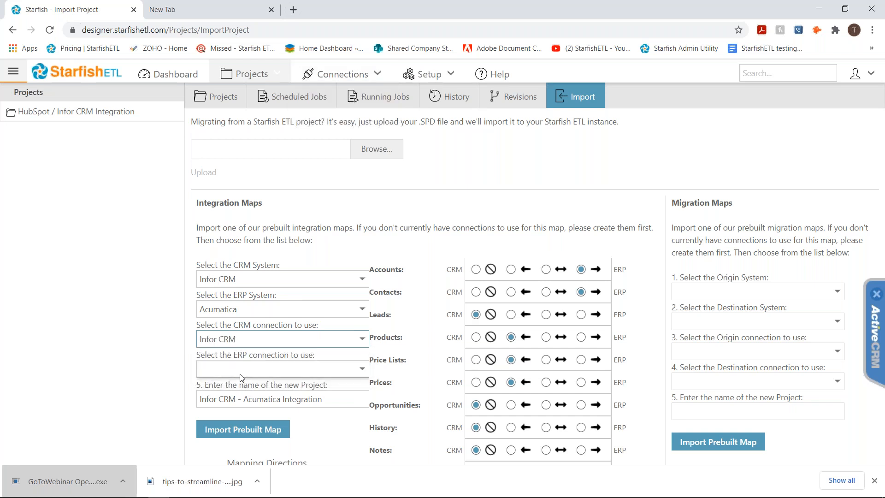
{"action": "left_click", "coordinate": [240, 374]}
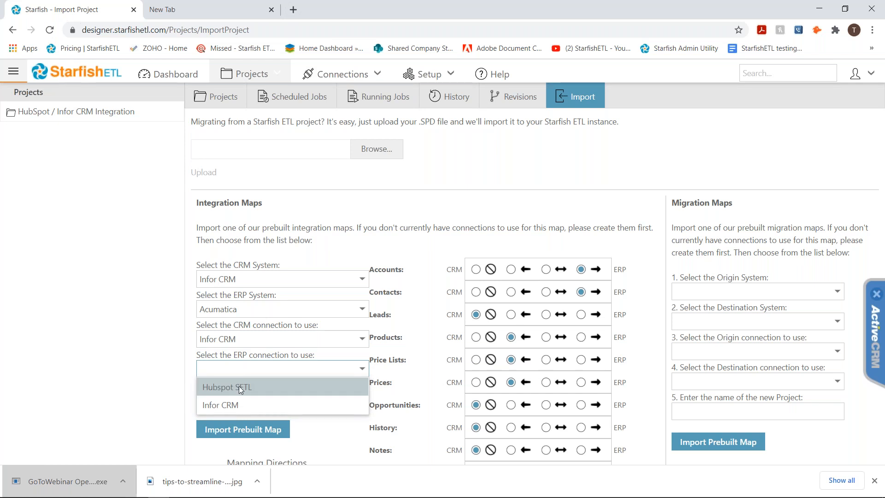
{"action": "left_click", "coordinate": [239, 371]}
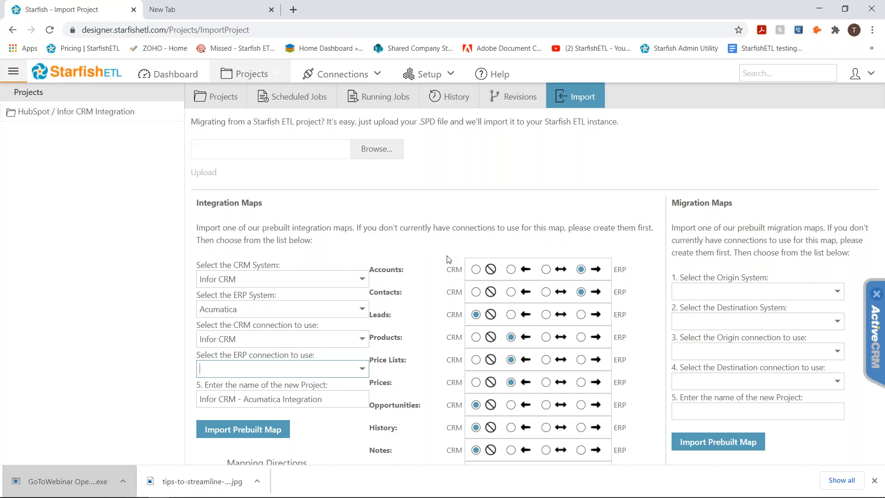
Switch to the slide presentation showing the Essentials ERP and CRM integrations
{"action": "key", "text": "alt+Tab"}
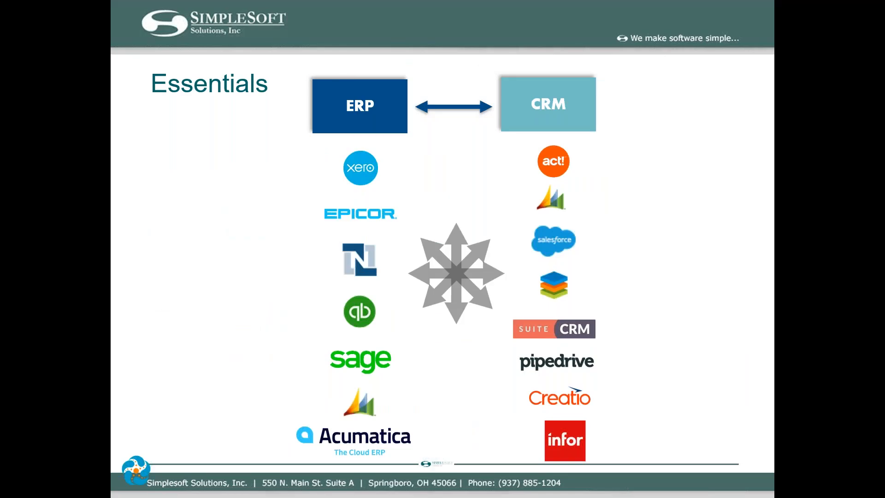
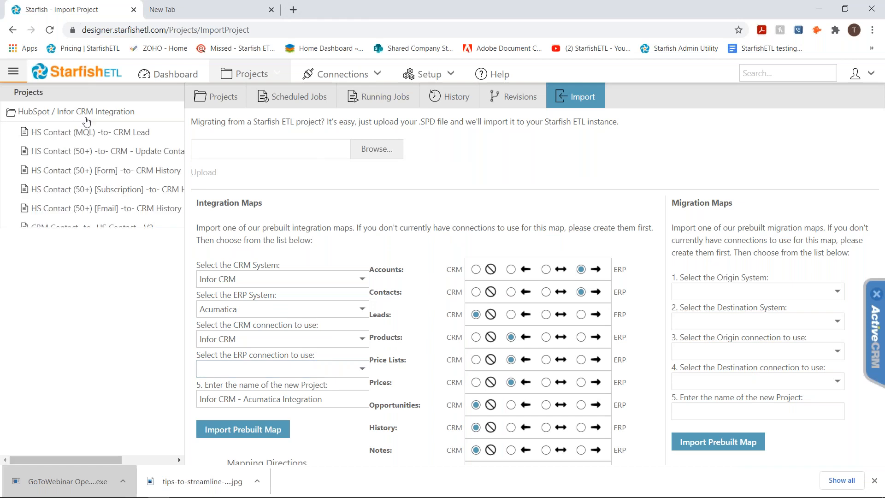
Open the HubSpot / Infor CRM Integration project and its HS Contact (MQL) -to- CRM Lead job
{"action": "mouse_move", "coordinate": [237, 74]}
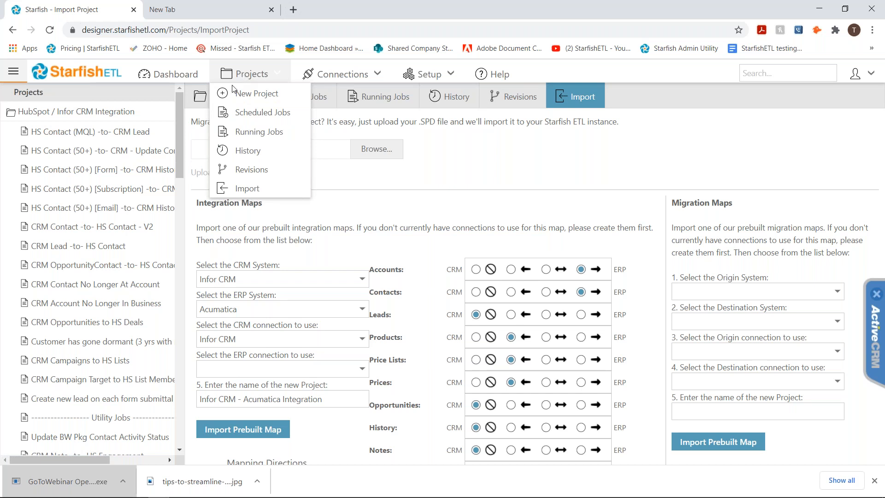
{"action": "left_click", "coordinate": [71, 115]}
{"action": "left_click", "coordinate": [178, 75]}
{"action": "left_click", "coordinate": [244, 76]}
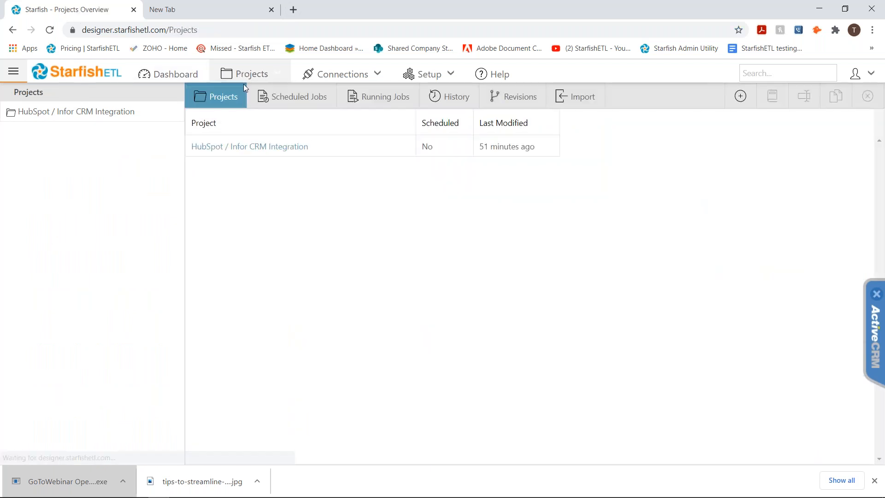
{"action": "left_click", "coordinate": [289, 149]}
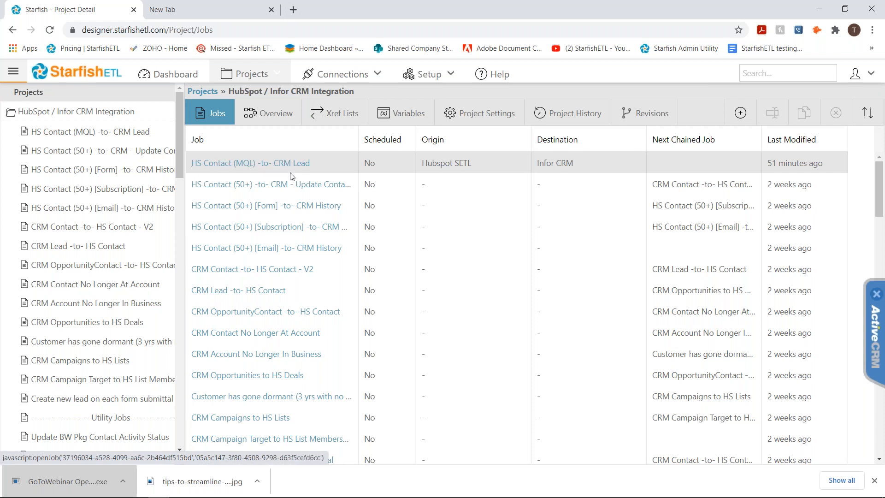
{"action": "left_click", "coordinate": [255, 165]}
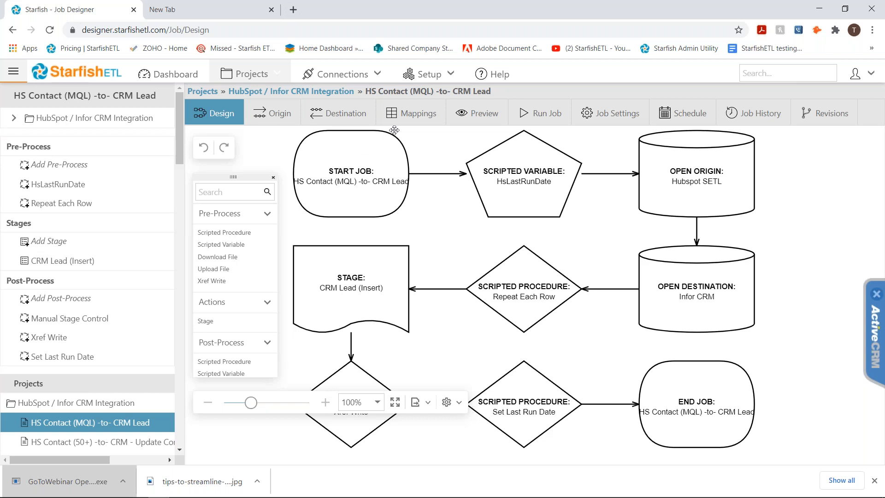
In the CRM Lead (Insert) stage mappings, map the ModifyUser destination field to the origin field Updated by user ID
{"action": "left_click", "coordinate": [409, 118]}
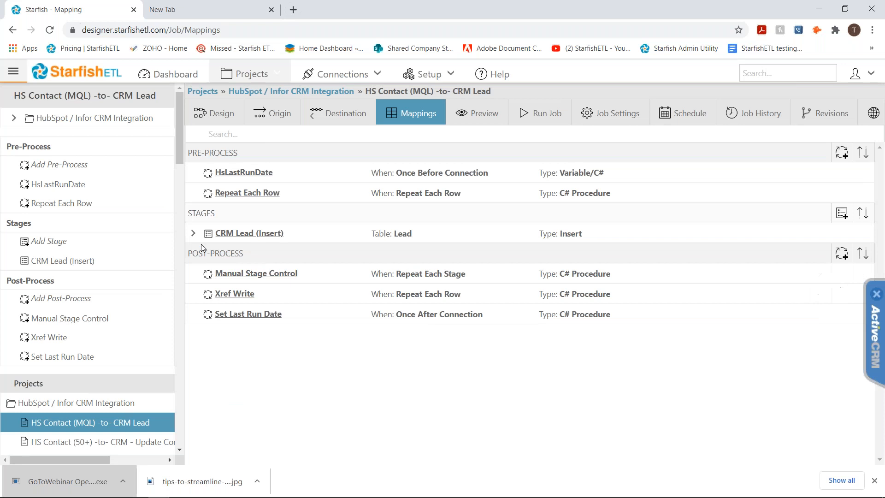
{"action": "left_click", "coordinate": [193, 235]}
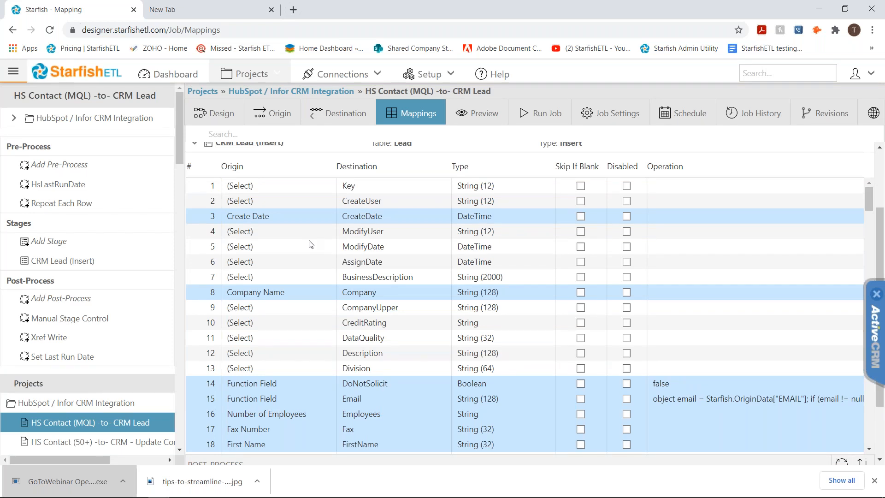
{"action": "left_click", "coordinate": [247, 232]}
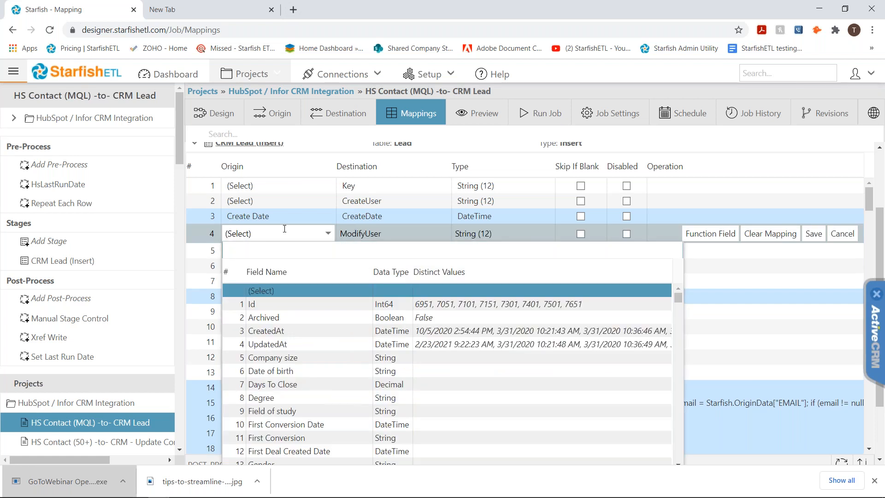
{"action": "type", "text": "update"}
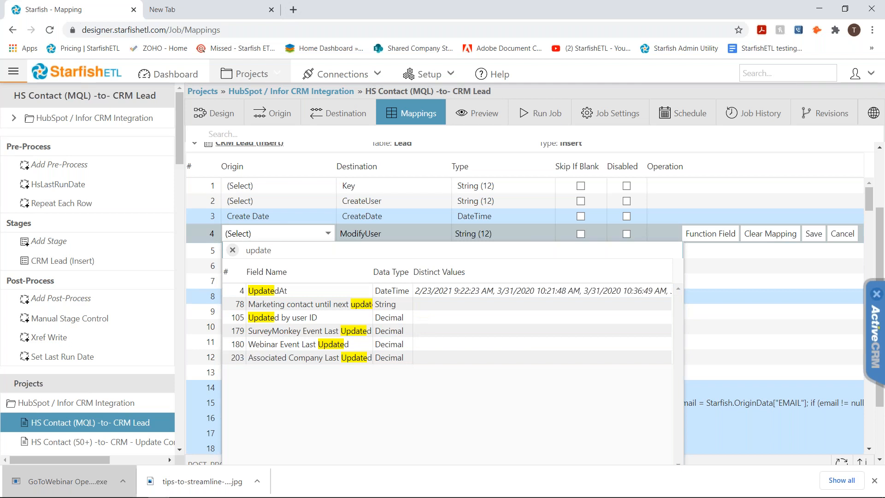
{"action": "left_click", "coordinate": [286, 319]}
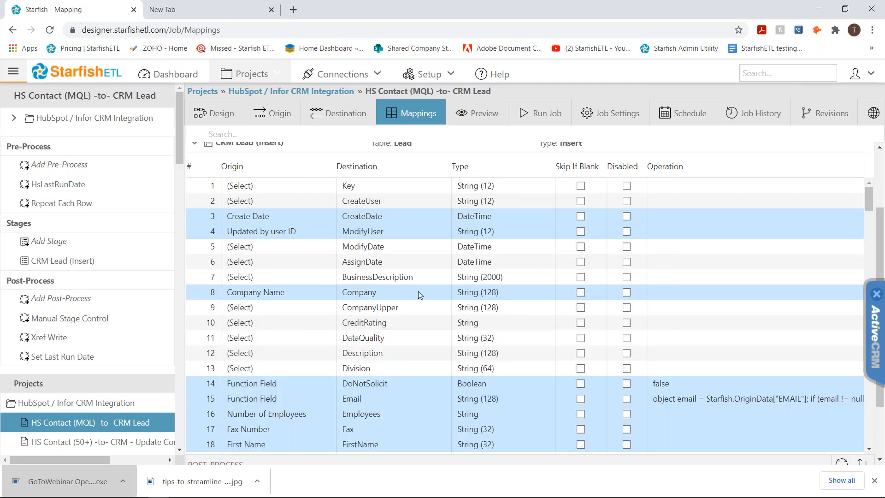
Look through the function field options for ModifyUser, including Scripted Value and Format Conversion, and close them without changes
{"action": "left_click", "coordinate": [692, 238]}
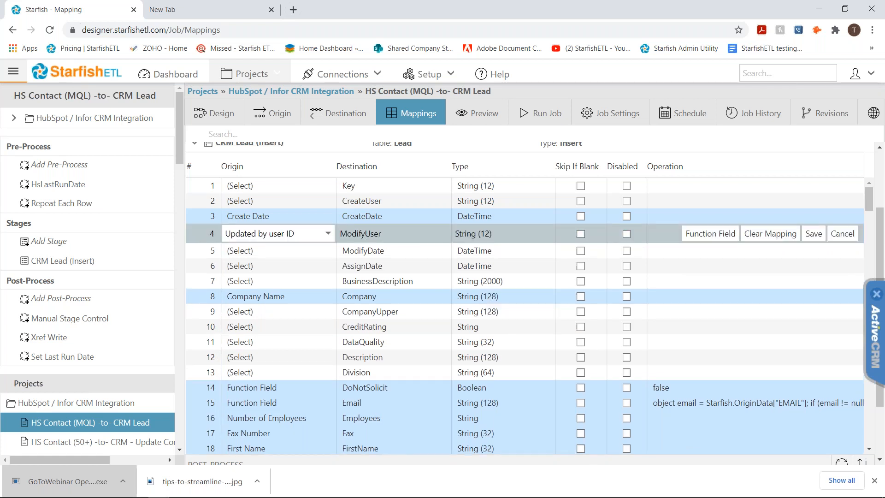
{"action": "left_click", "coordinate": [704, 238]}
{"action": "left_click", "coordinate": [710, 234]}
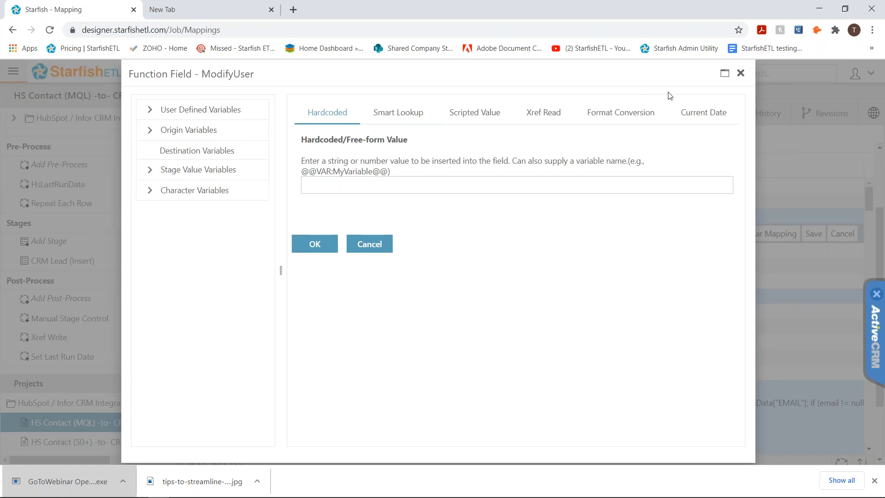
{"action": "left_click", "coordinate": [485, 114]}
{"action": "left_click", "coordinate": [595, 113]}
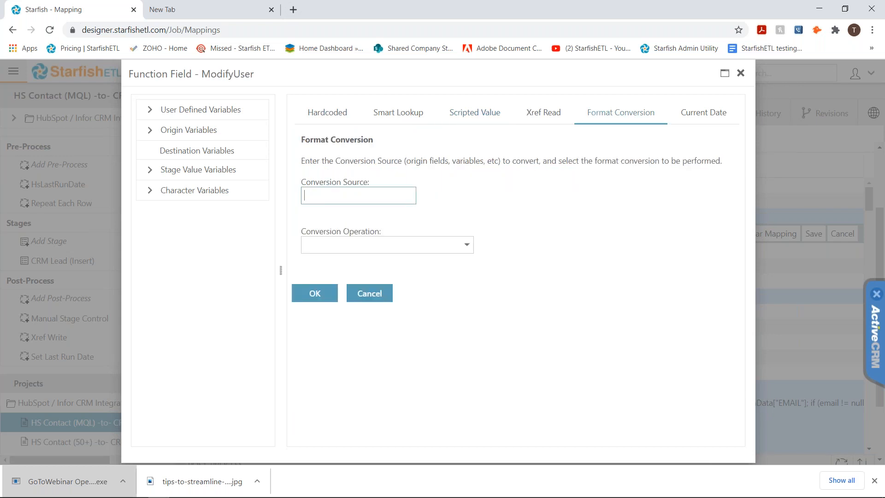
{"action": "left_click", "coordinate": [743, 76]}
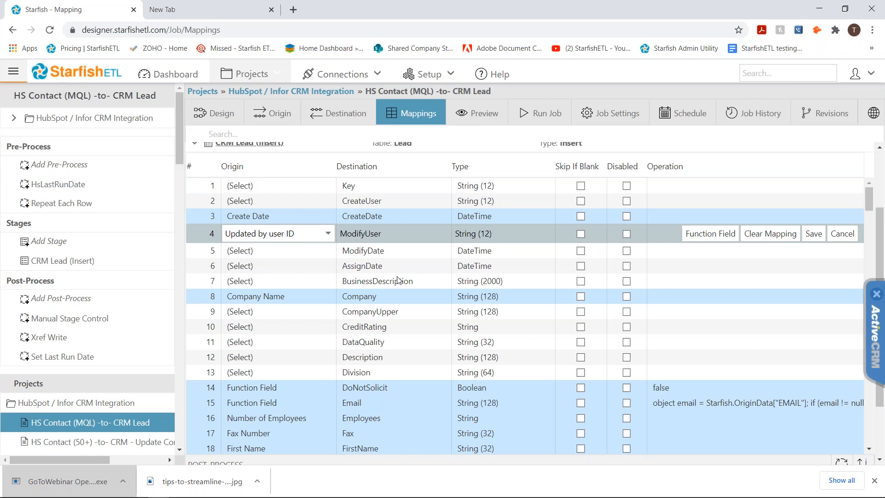
View the job's schedule settings and the project's list of jobs, then collapse that list
{"action": "left_click", "coordinate": [673, 113]}
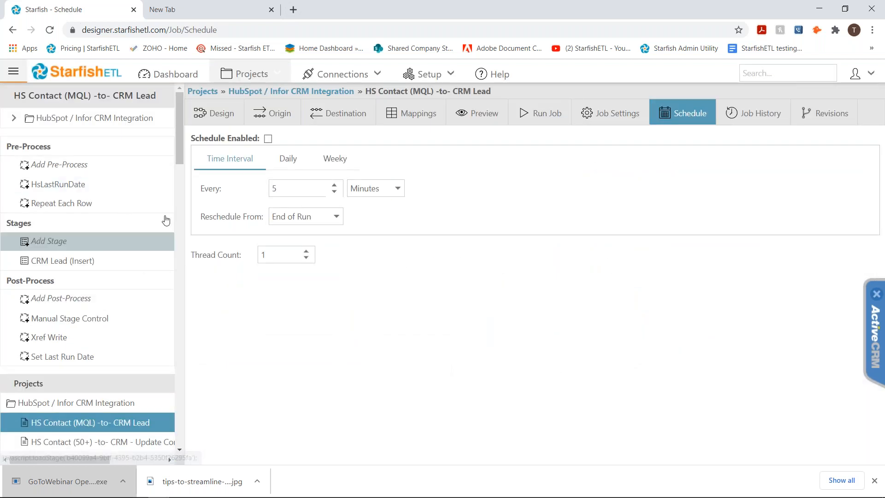
{"action": "left_click_drag", "start_coordinate": [178, 146], "coordinate": [181, 199]}
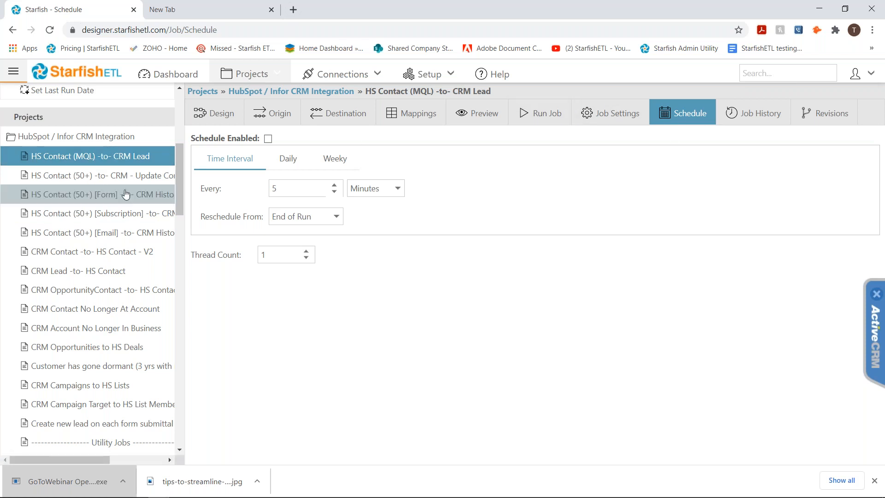
{"action": "left_click", "coordinate": [21, 137]}
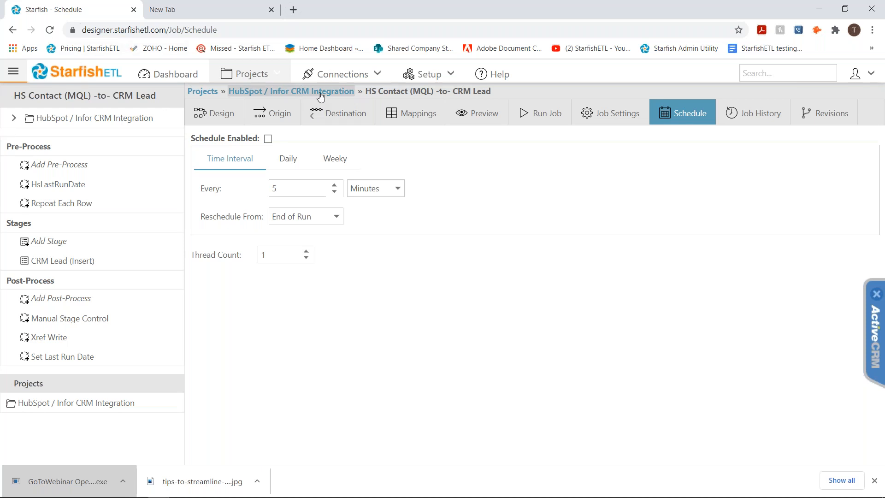
Return to the HubSpot / Infor CRM Integration project's jobs overview to examine the chained jobs
{"action": "mouse_move", "coordinate": [321, 96]}
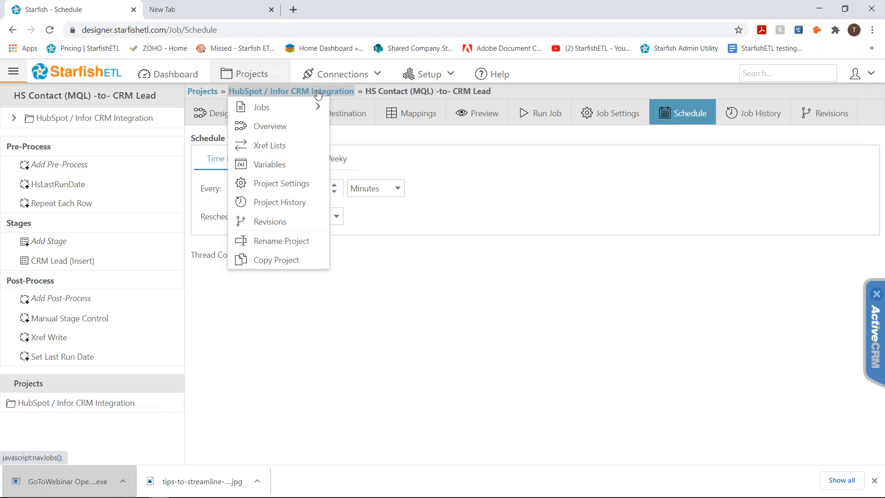
{"action": "left_click", "coordinate": [318, 95]}
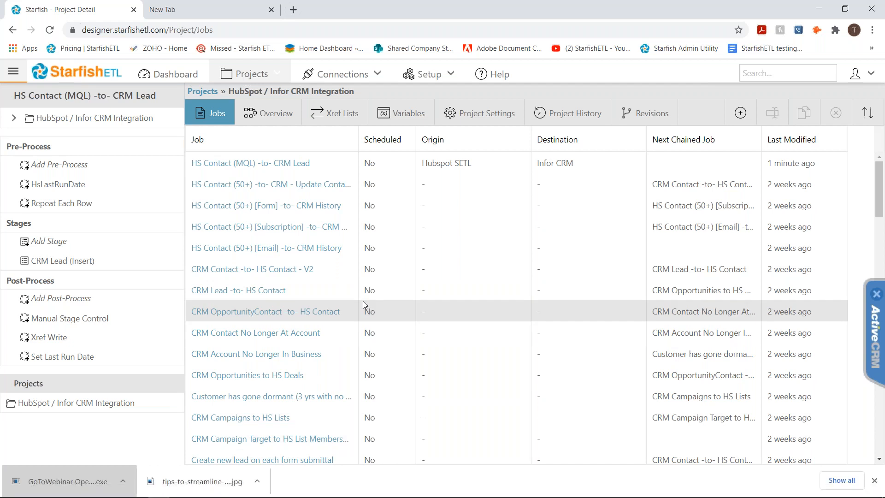
{"action": "mouse_move", "coordinate": [251, 74]}
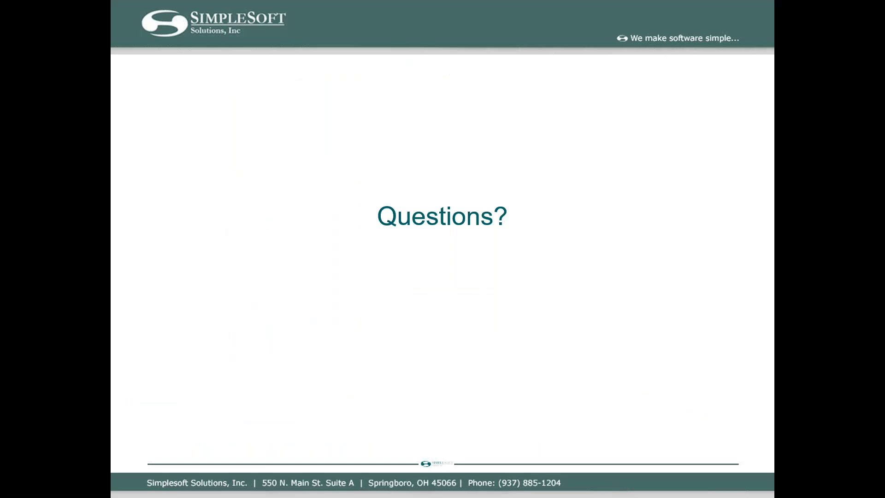